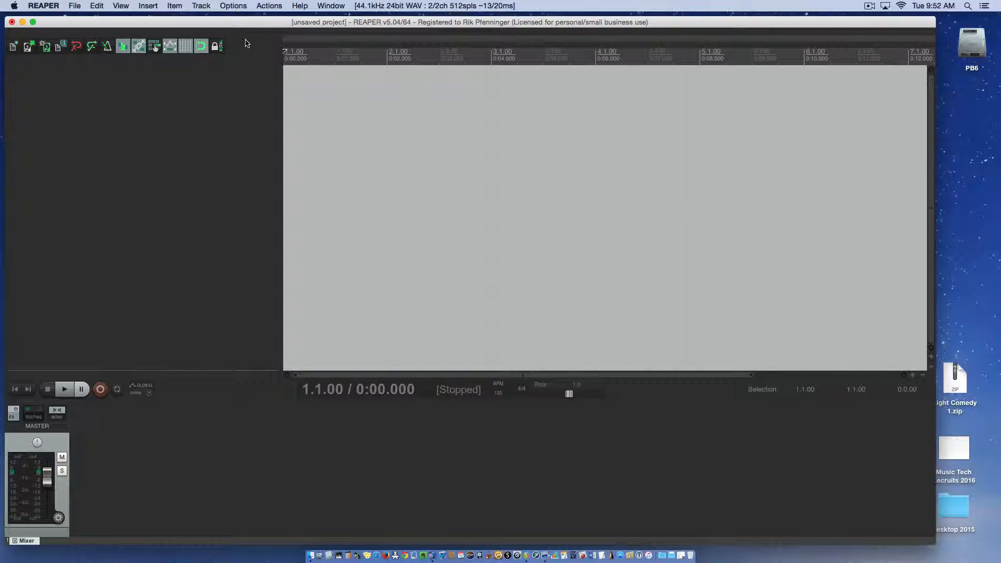
Insert a new track into the empty project.
left_click(201, 6)
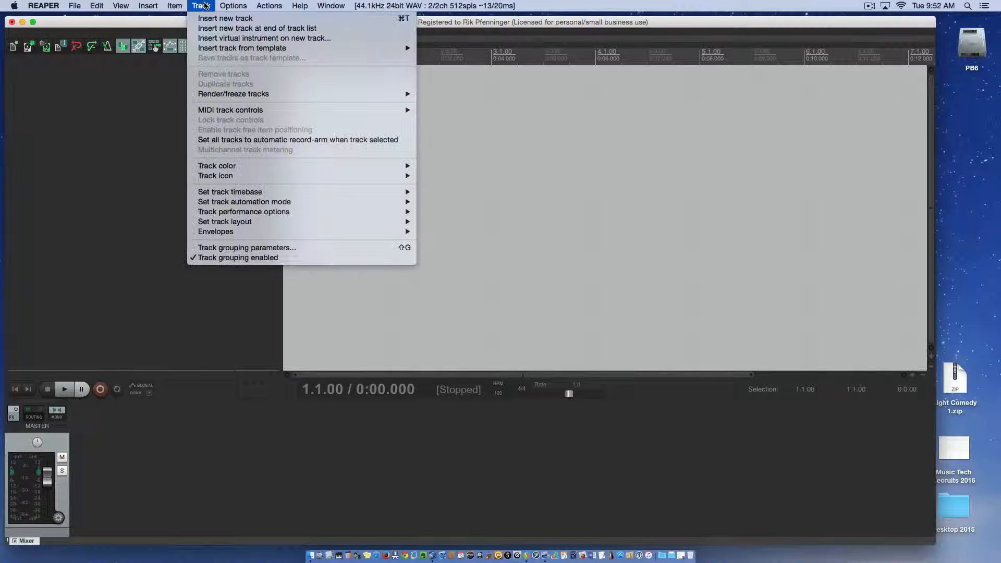
left_click(205, 18)
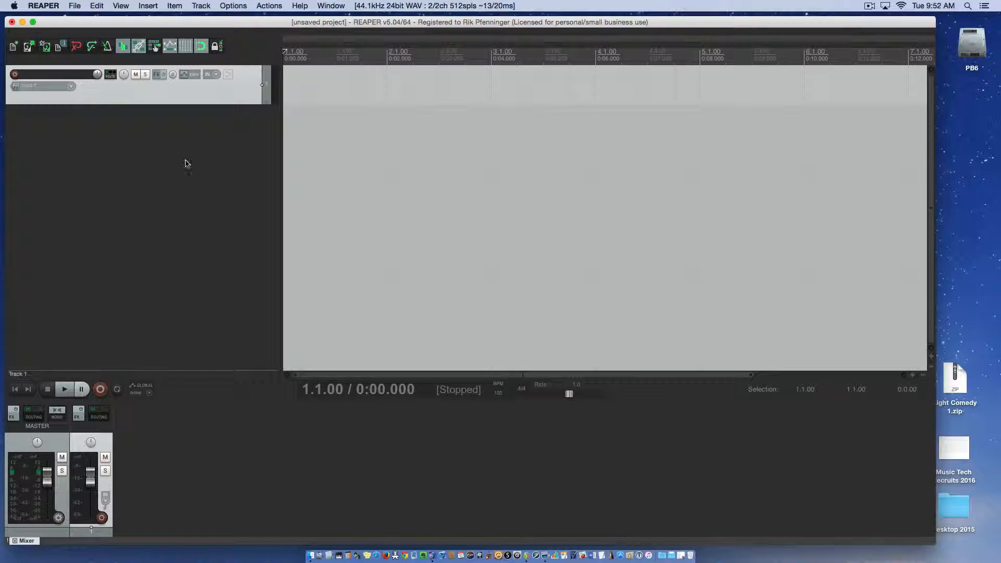
left_click(116, 5)
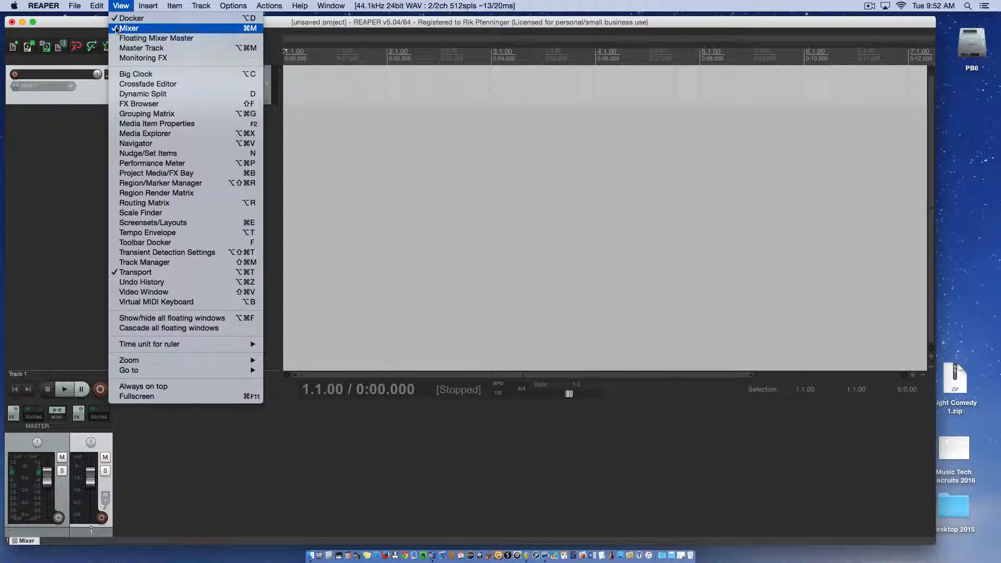
left_click(61, 159)
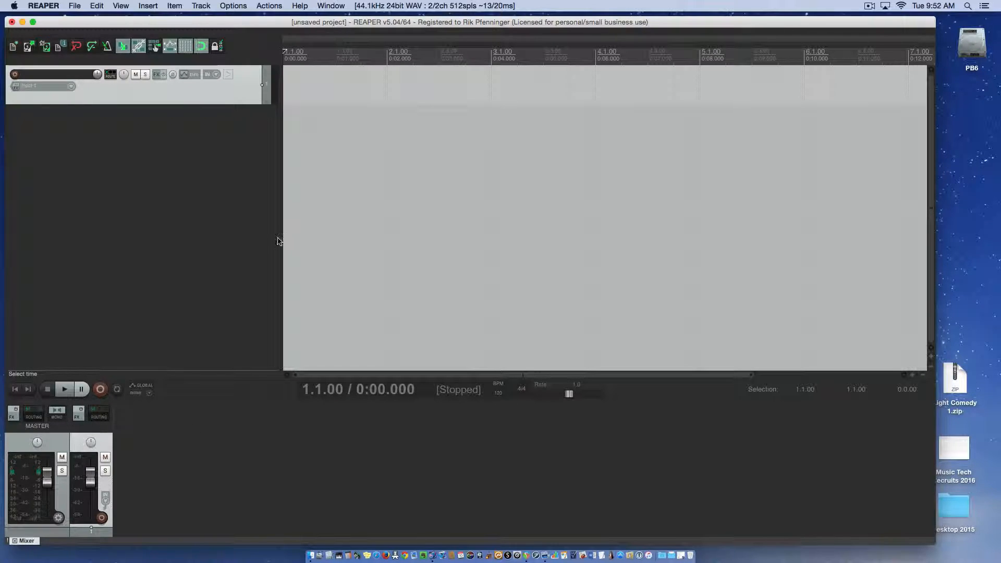
Narrow the track control area slightly and view the new track's input options.
mouse_move(280, 239)
left_mouse_down()
mouse_move(164, 237)
mouse_move(274, 238)
left_mouse_up()
left_click(71, 85)
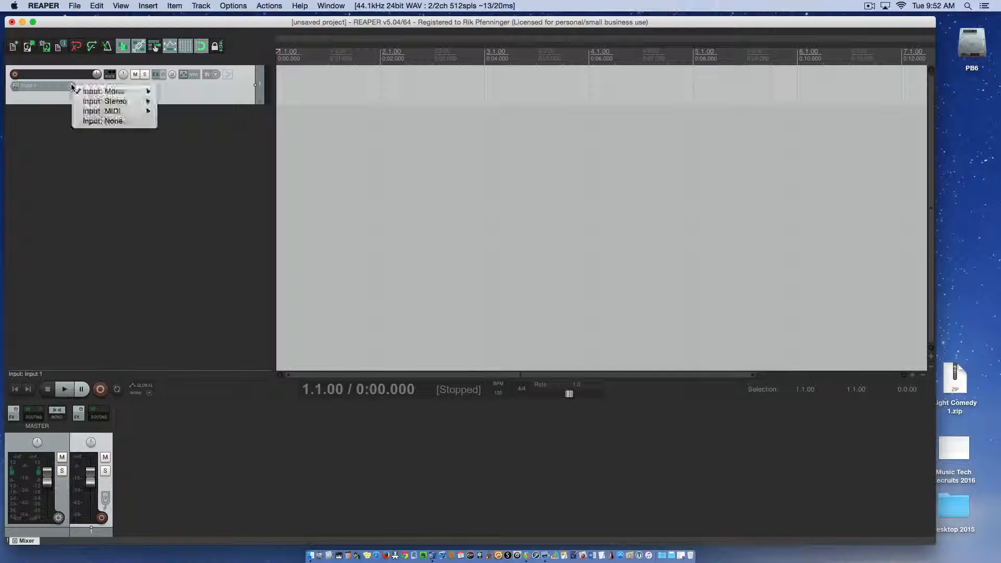
mouse_move(102, 92)
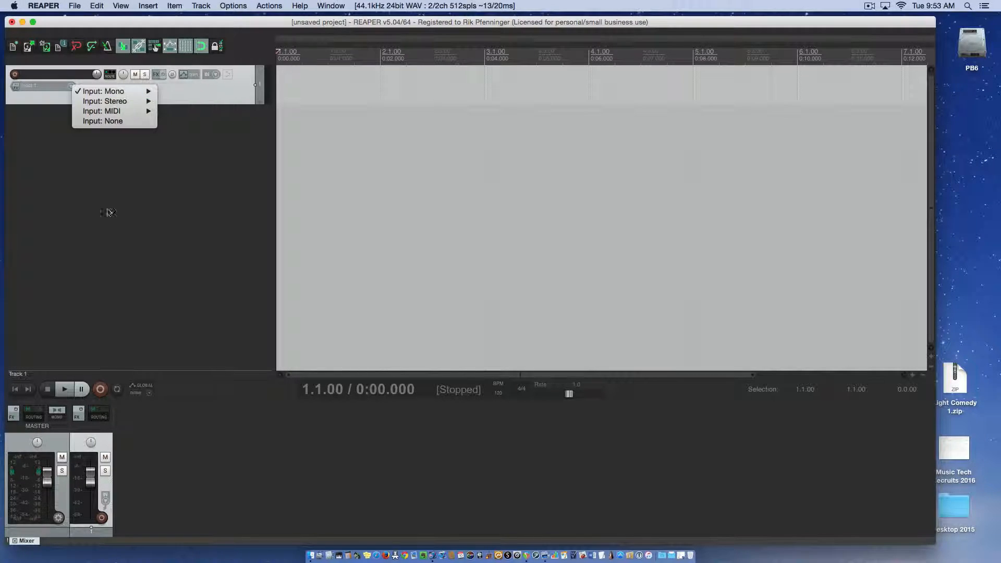
left_click(104, 264)
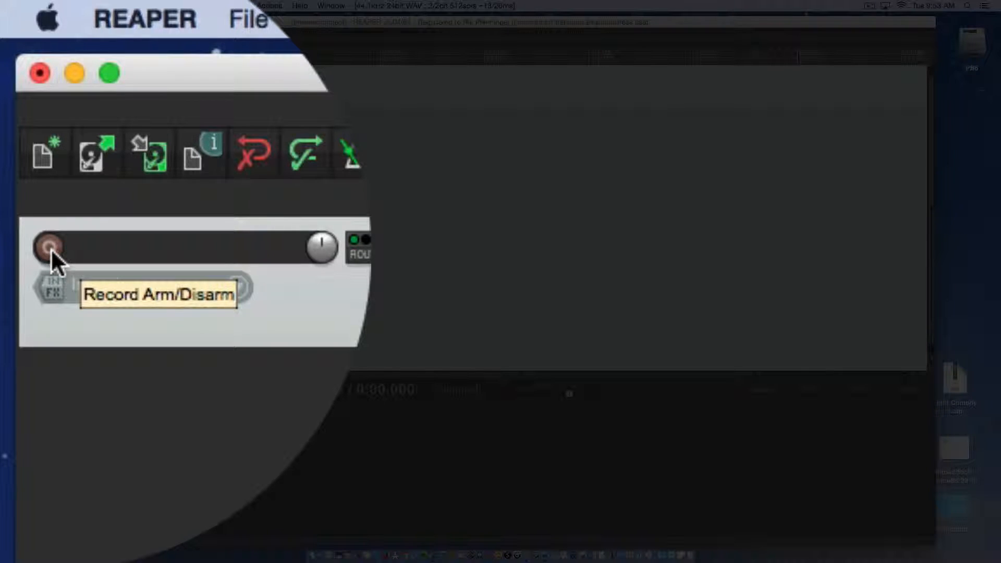
Arm the new track for recording.
left_click(51, 249)
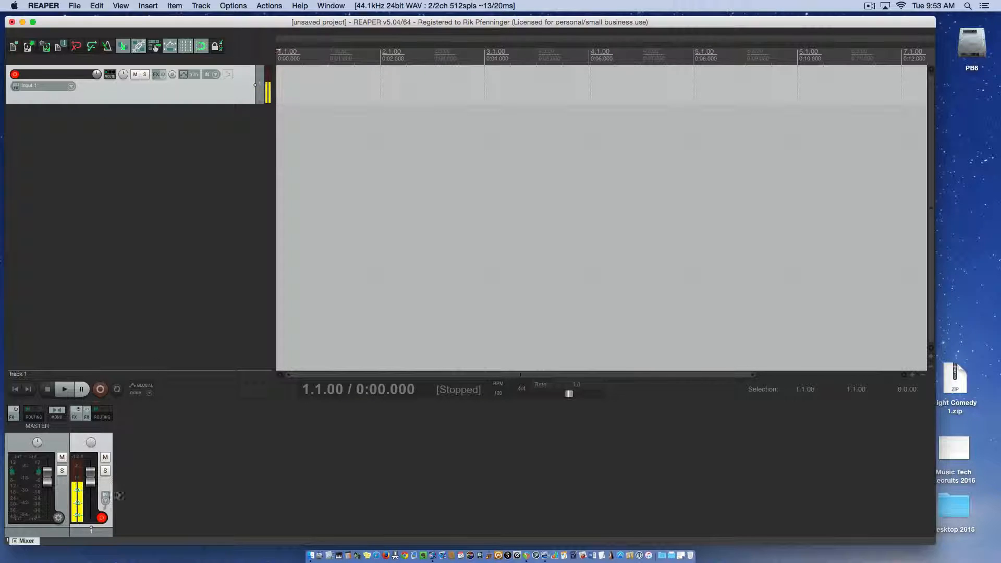
left_click(101, 518)
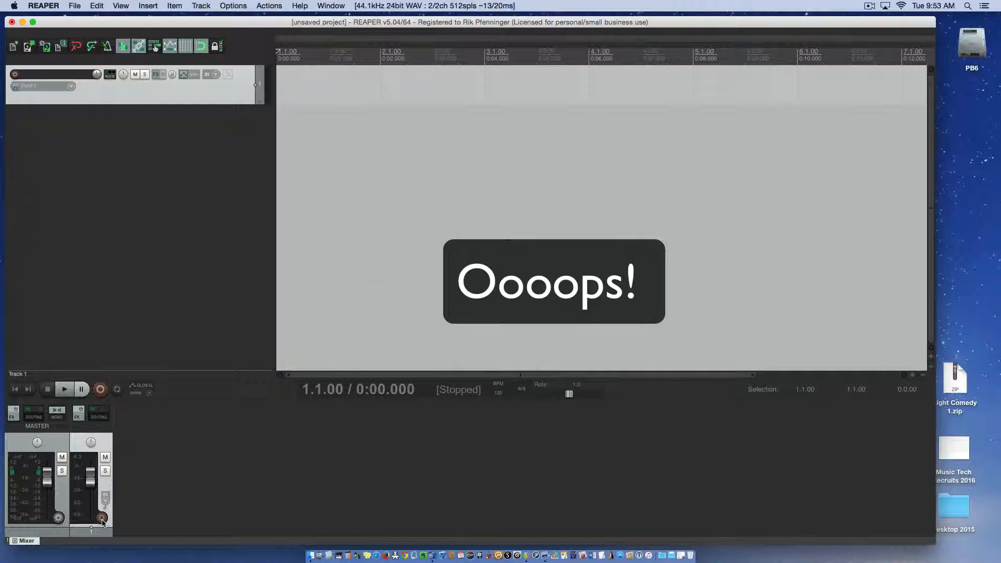
left_click(102, 518)
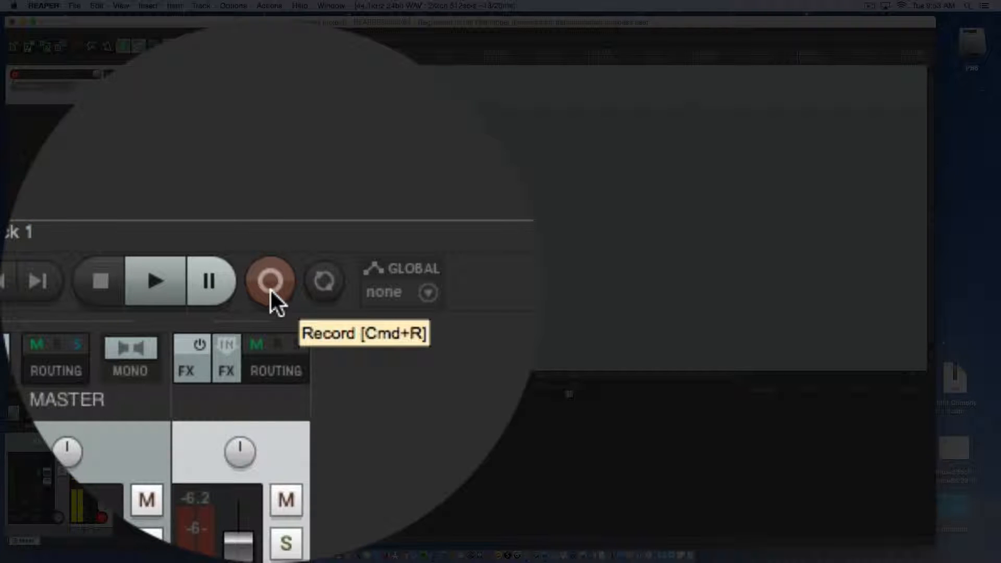
Record a take about 5.5 seconds long on the armed track and save all recorded files.
left_click(270, 287)
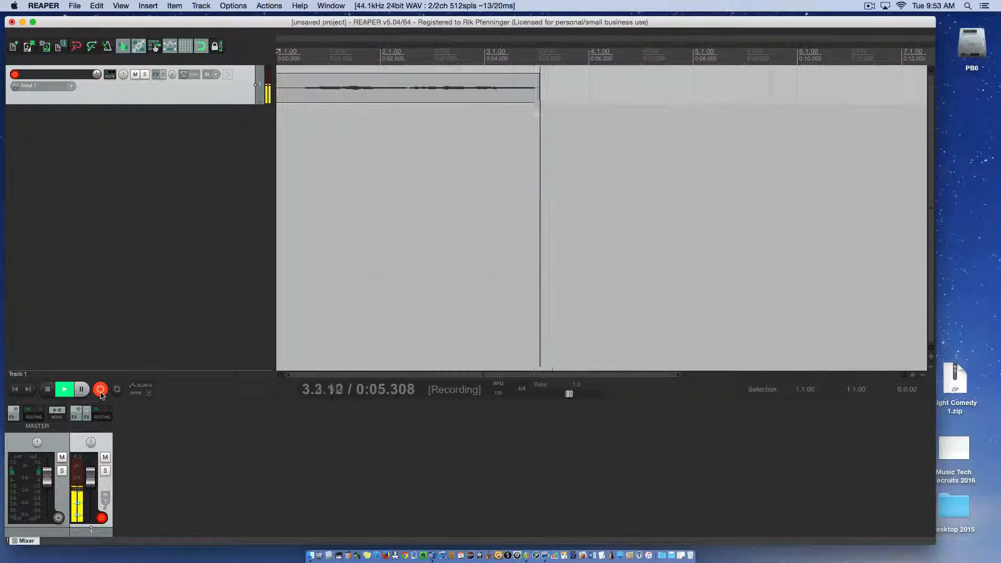
left_click(101, 394)
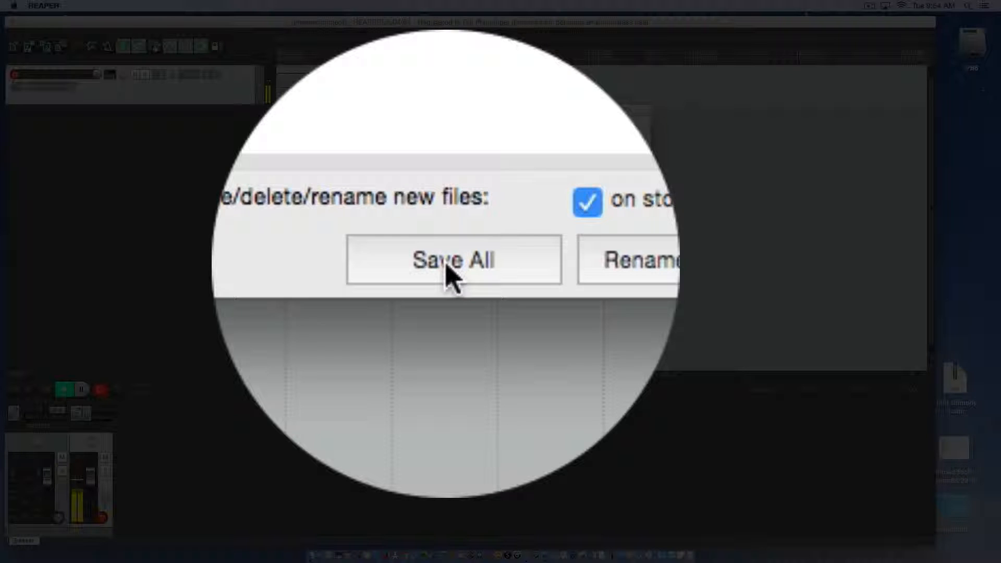
left_click(447, 263)
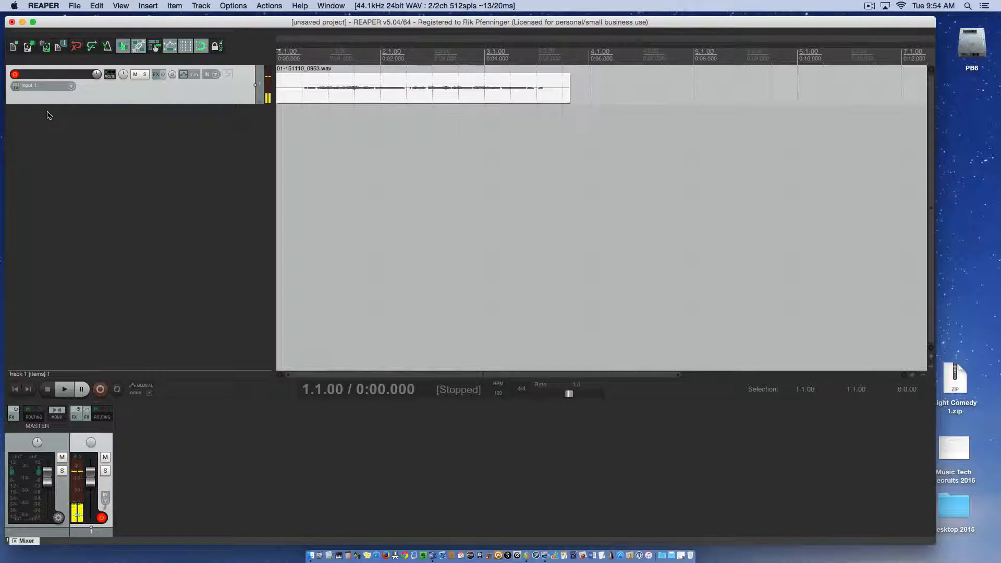
Disarm the track and play back the recorded take from the start.
left_click(16, 75)
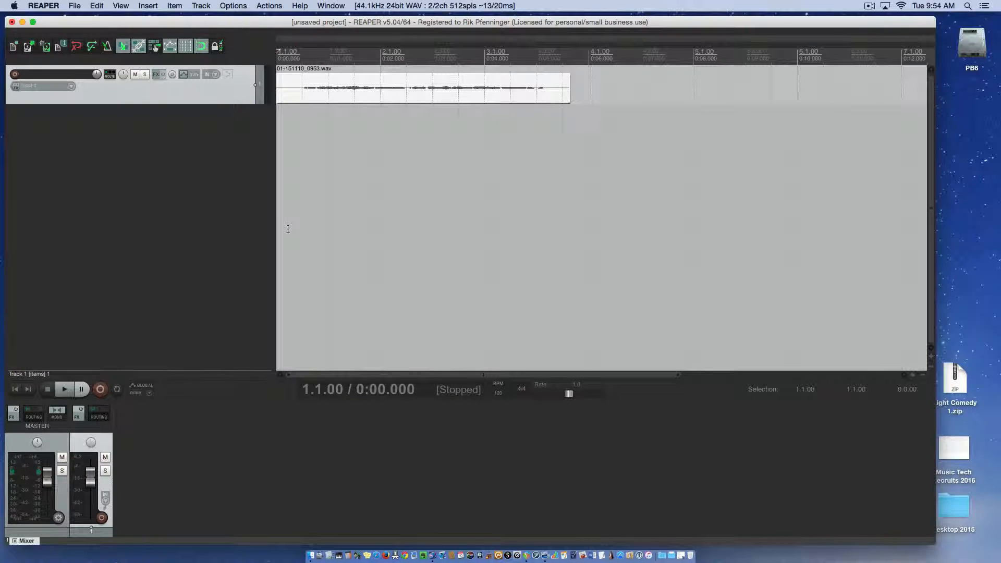
key("space")
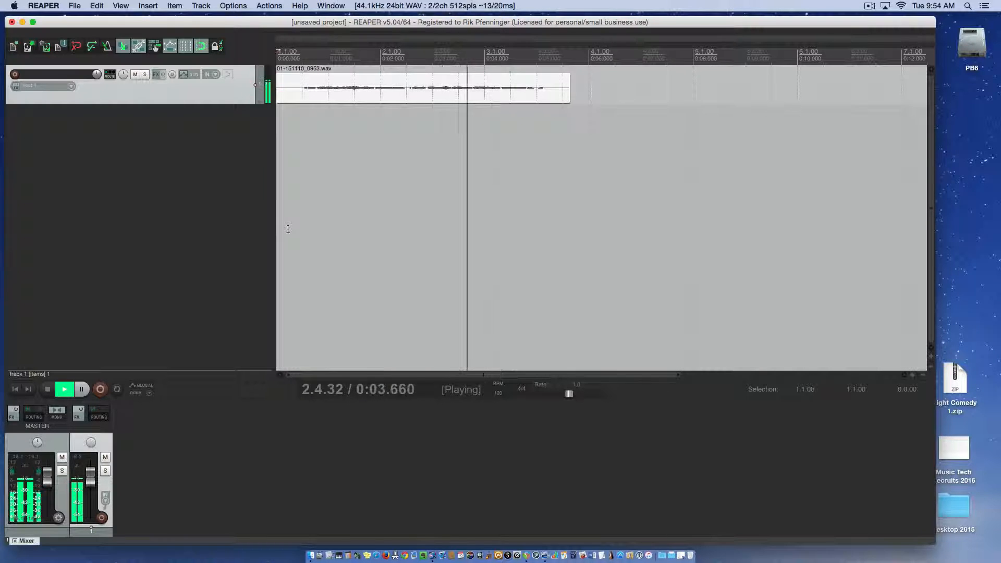
key("space")
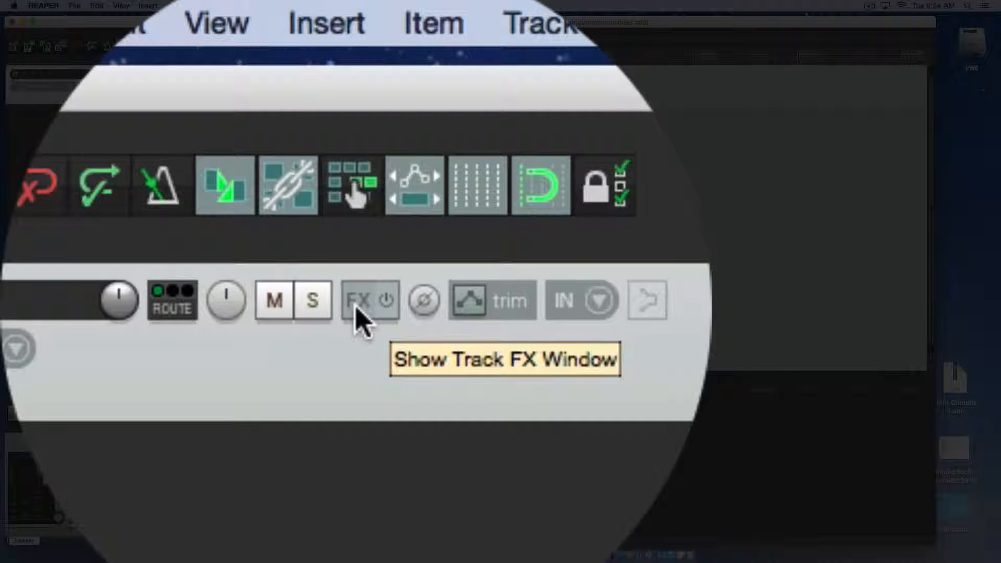
Add the Cockos ReaDelay VST effect to the recorded track.
left_click(356, 308)
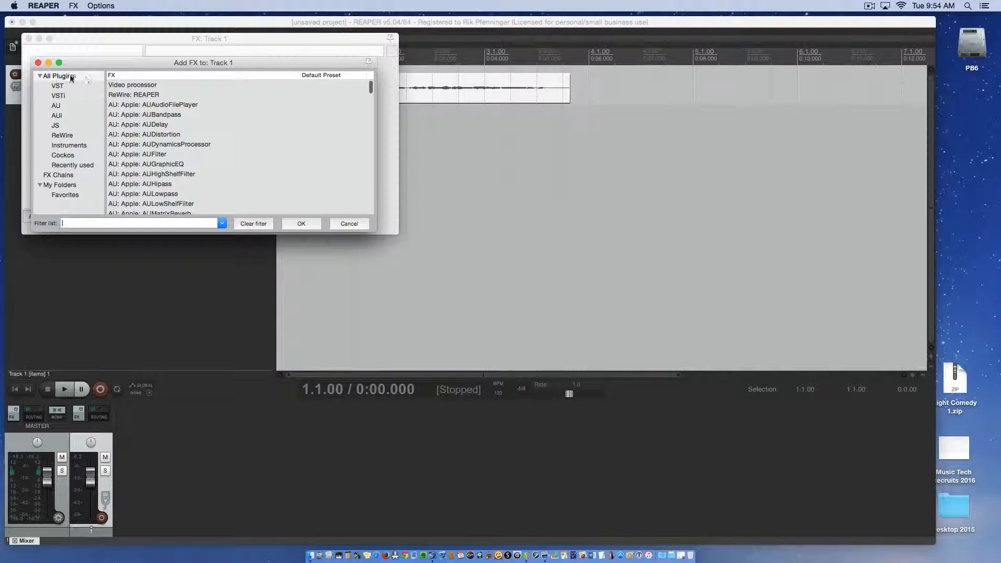
left_click(69, 76)
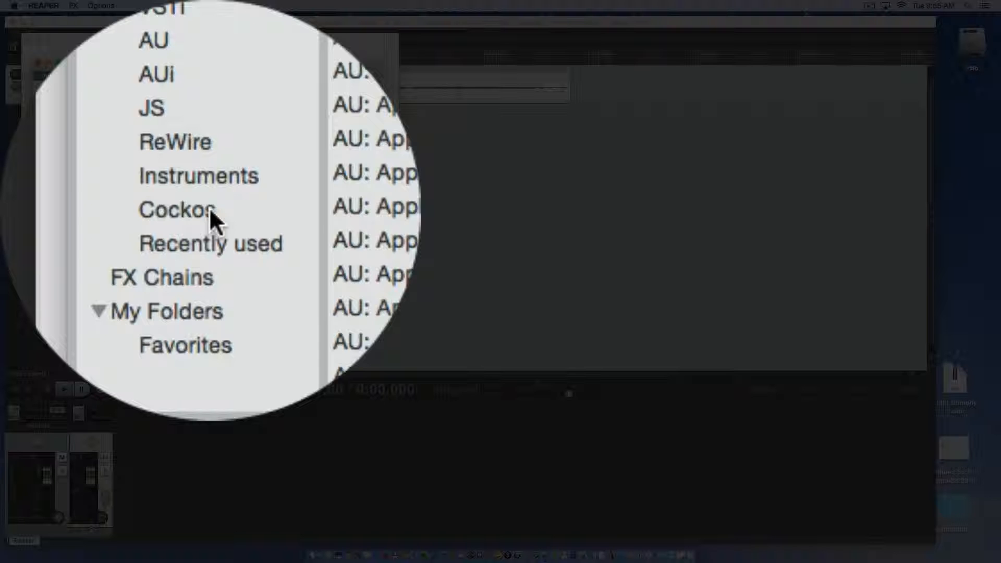
left_click(72, 154)
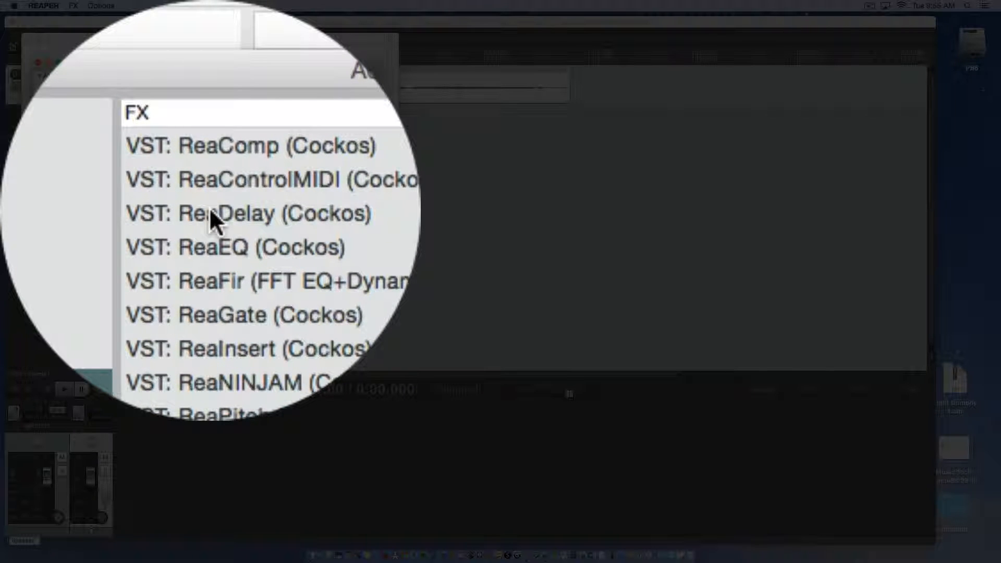
left_click(134, 104)
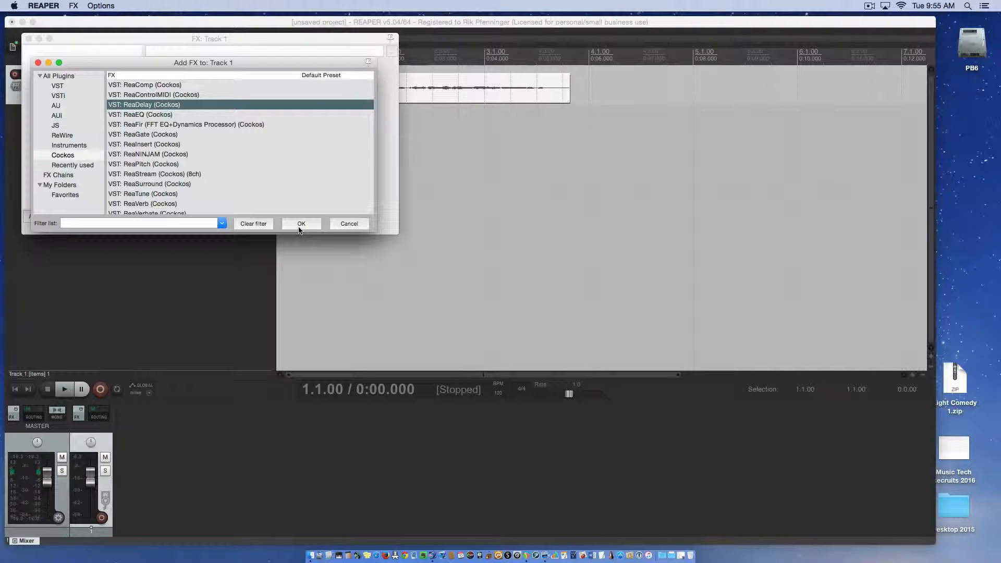
left_click(301, 223)
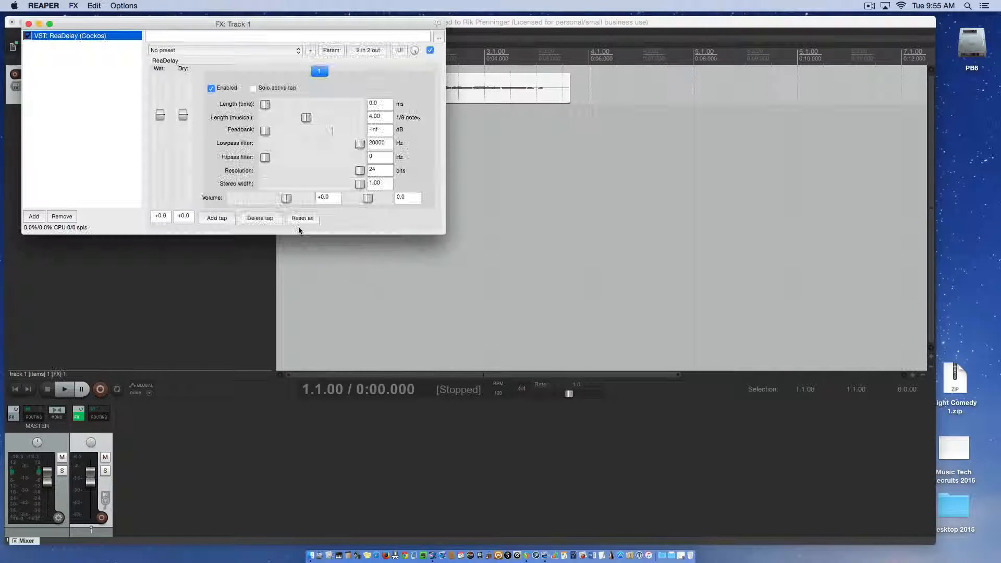
Play back the take with the delay effect applied and close the effects window.
left_click_drag(151, 21, 479, 134)
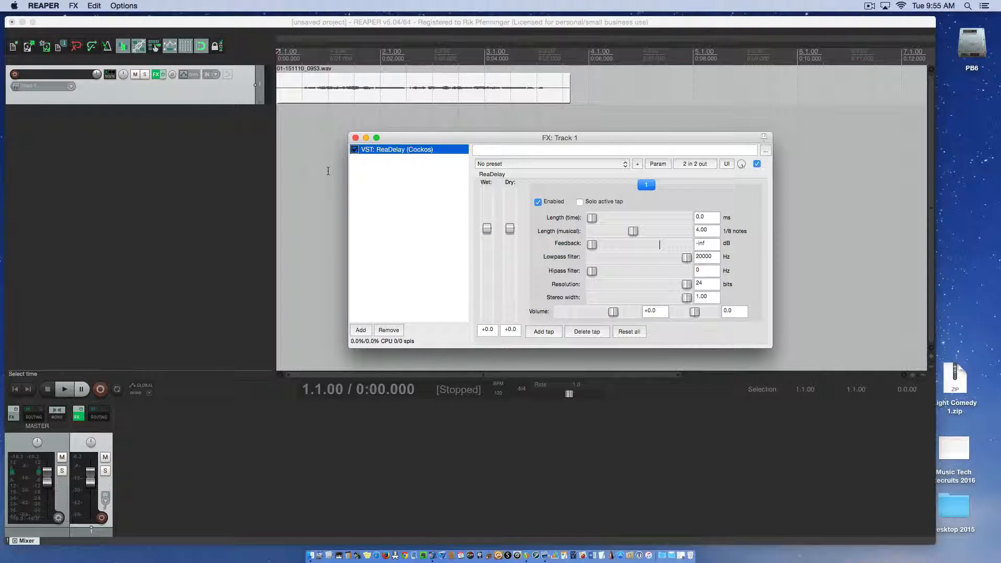
key("space")
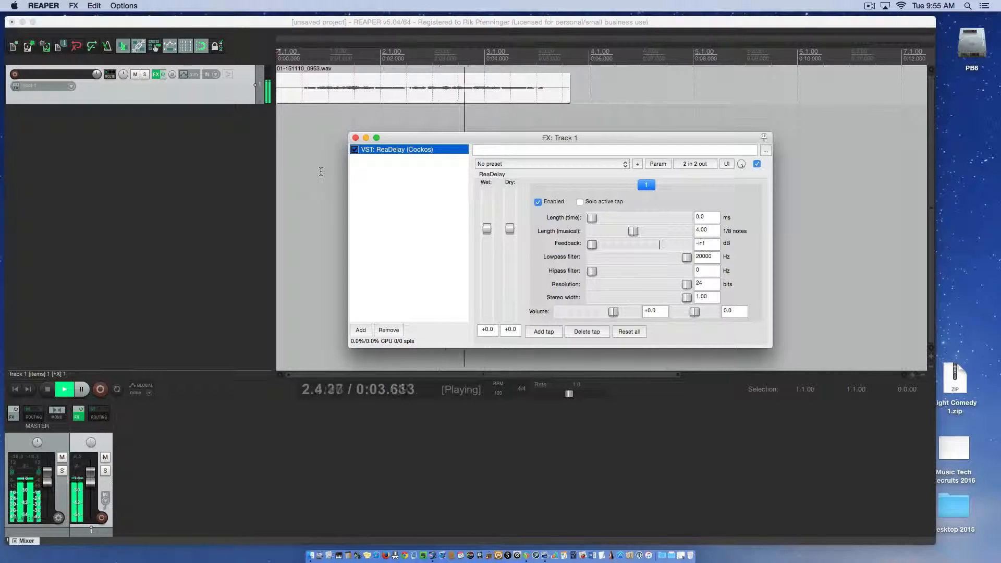
key("space")
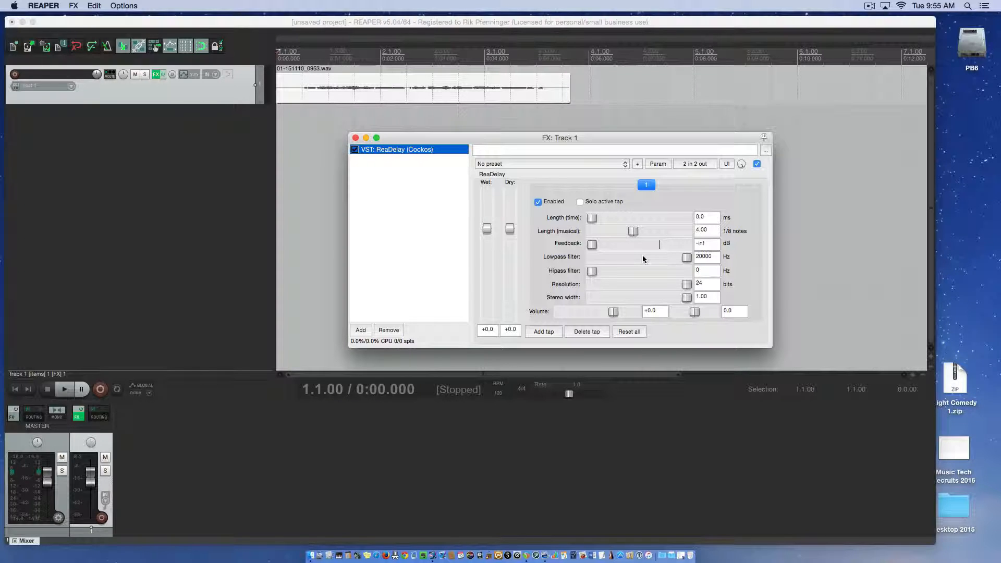
left_click(355, 138)
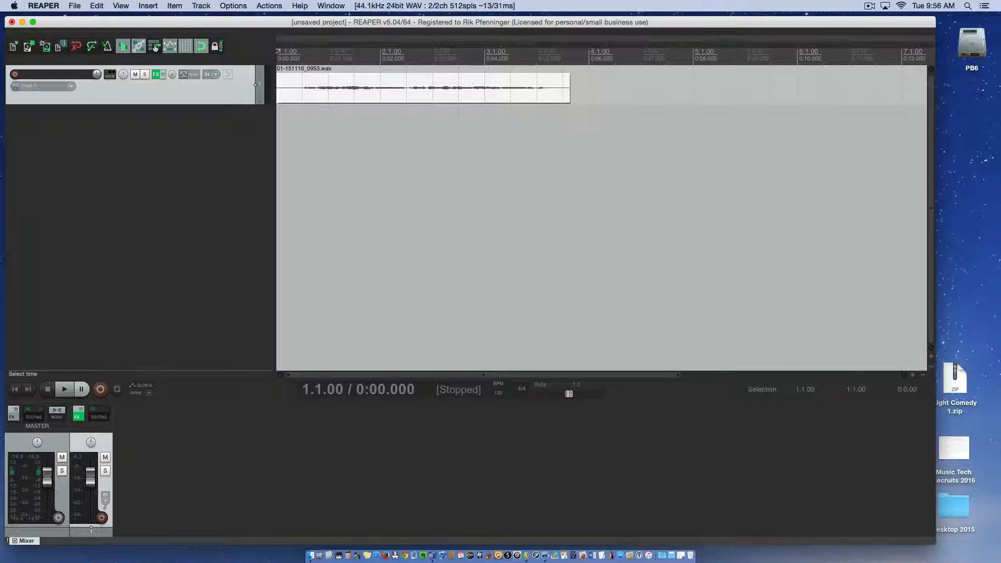
left_click(259, 154)
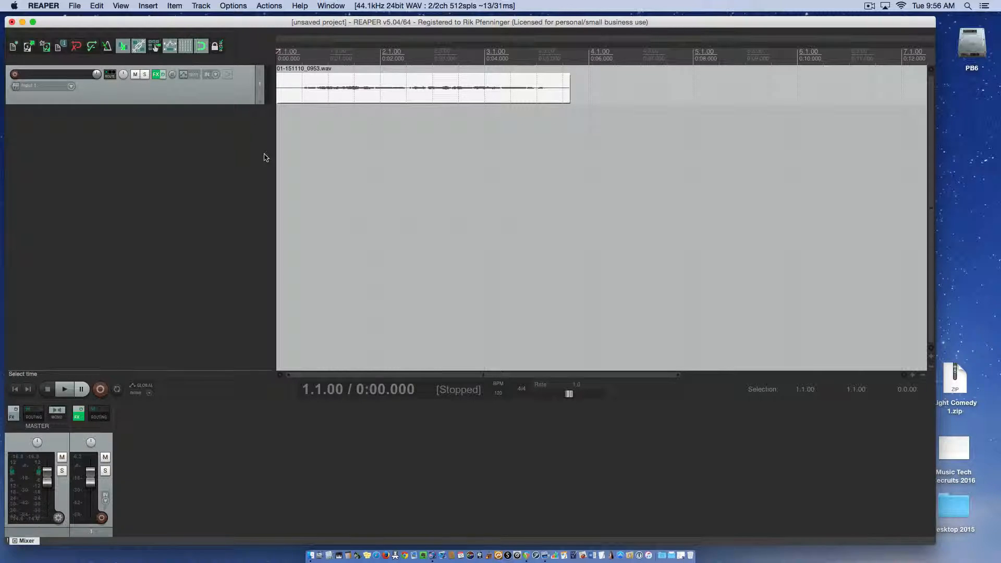
Start rendering the project to a file and name the output file Testing.
left_click(73, 6)
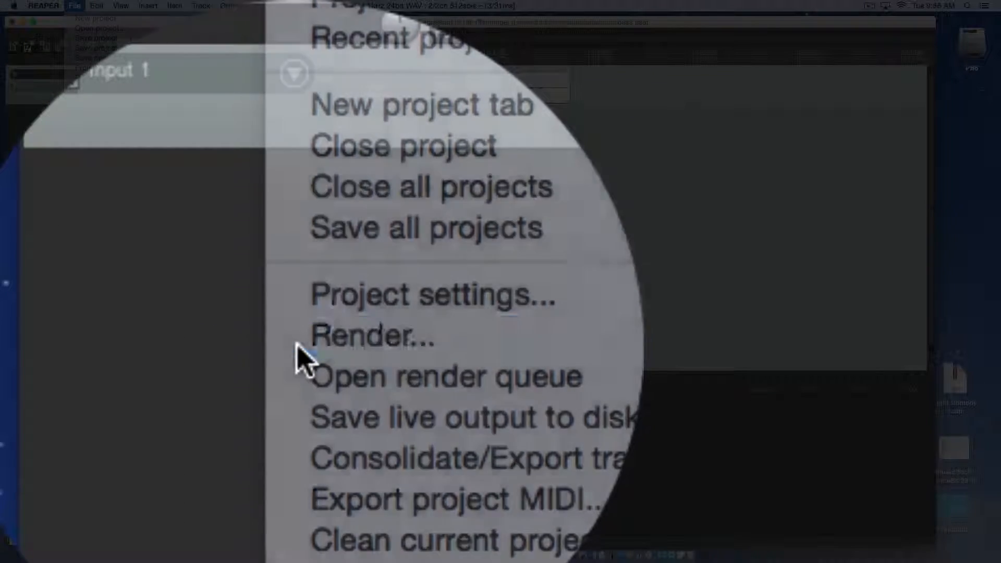
left_click(297, 343)
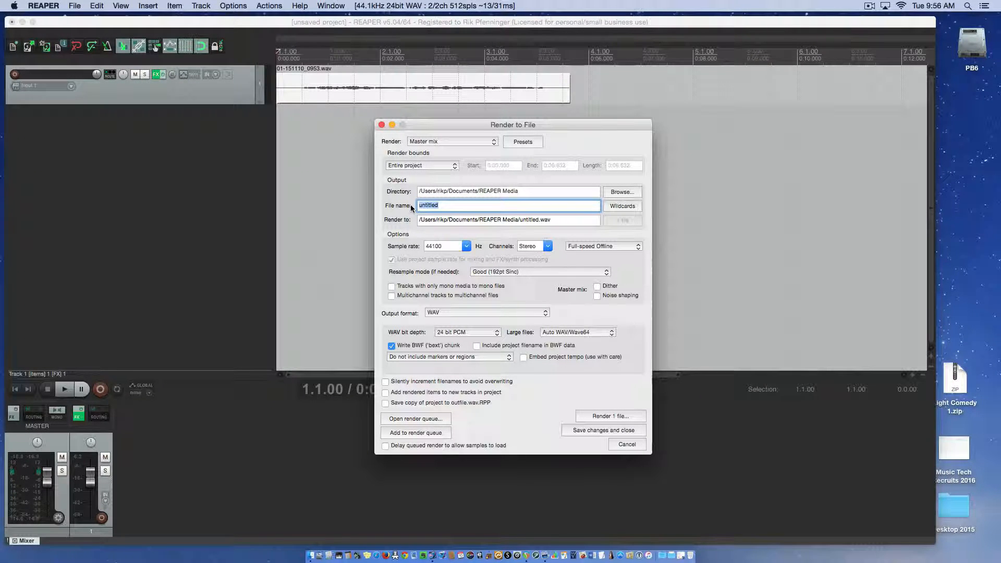
type("Testing")
Set the render output directory to the Desktop folder.
left_click(545, 192)
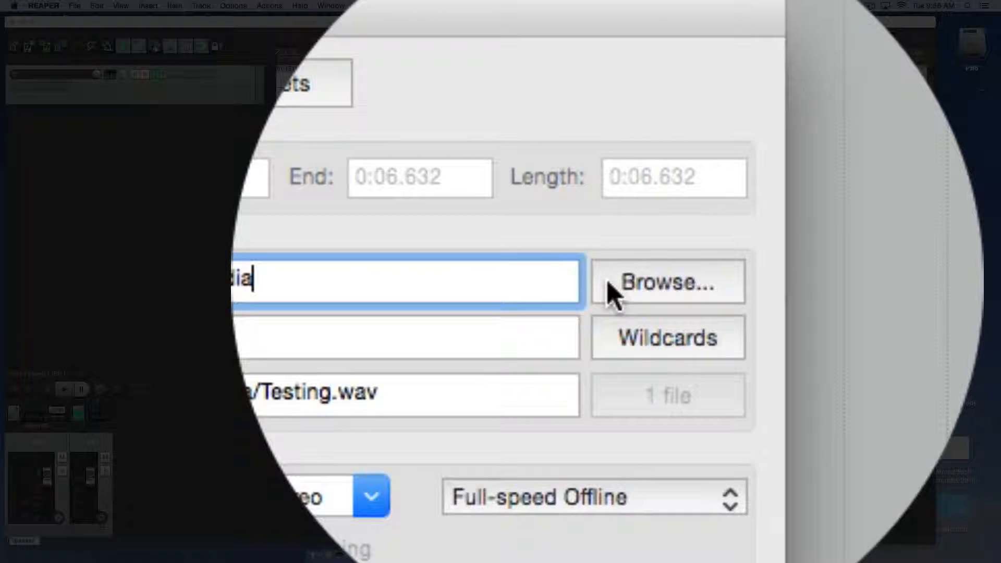
left_click(610, 292)
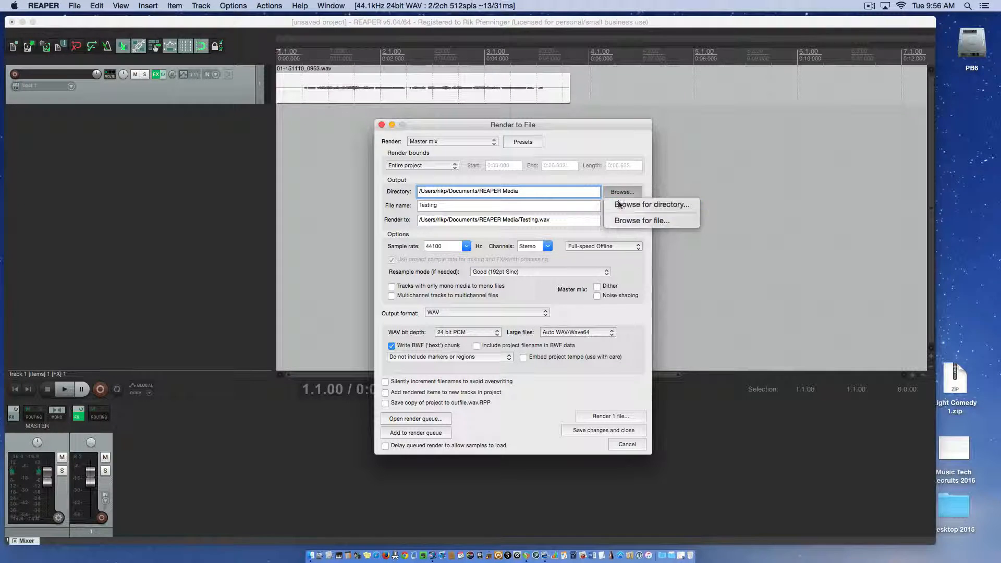
left_click(337, 289)
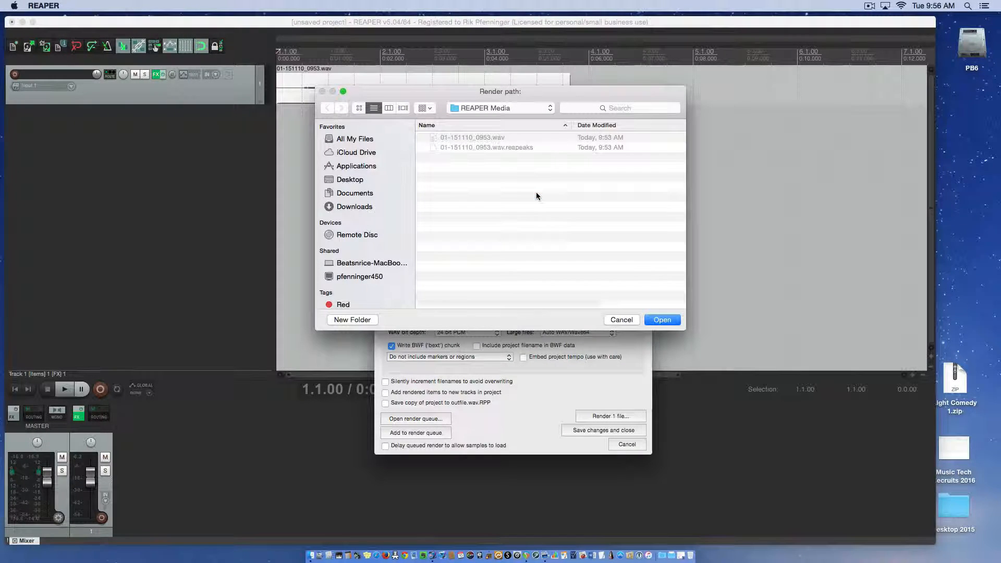
key("super+d")
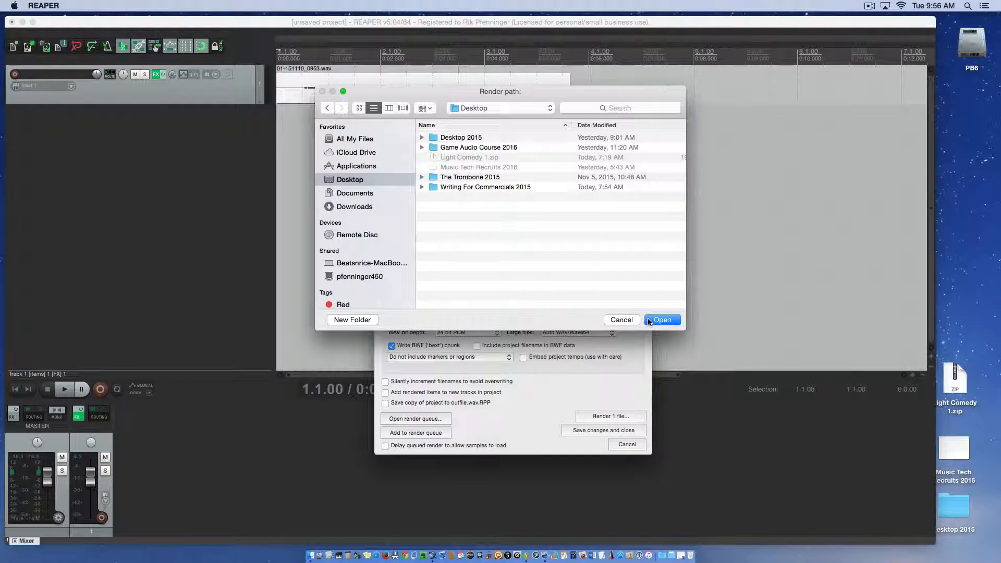
left_click(661, 319)
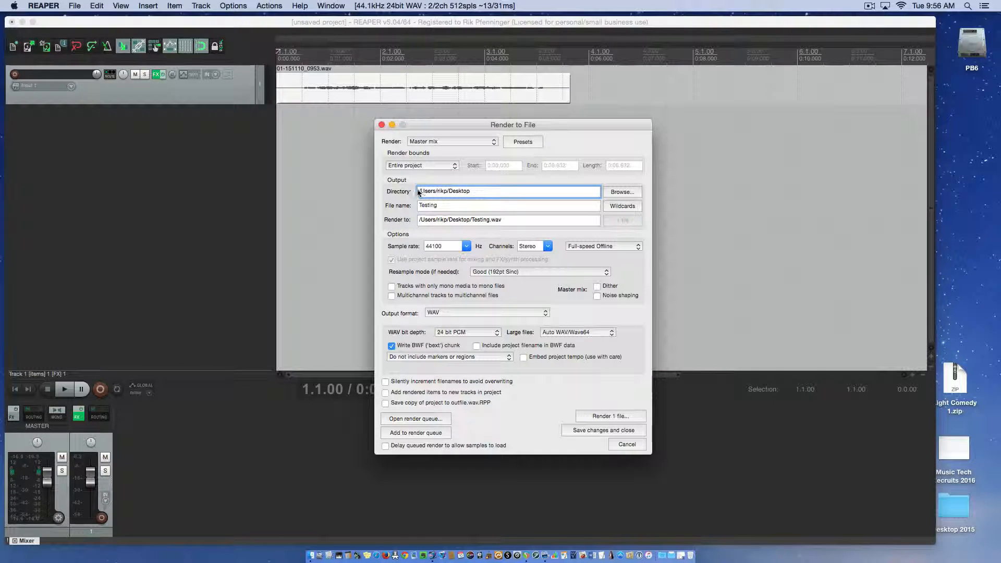
Keep WAV as the output format, render the project to one file, and dismiss the finished render report.
left_click(479, 191)
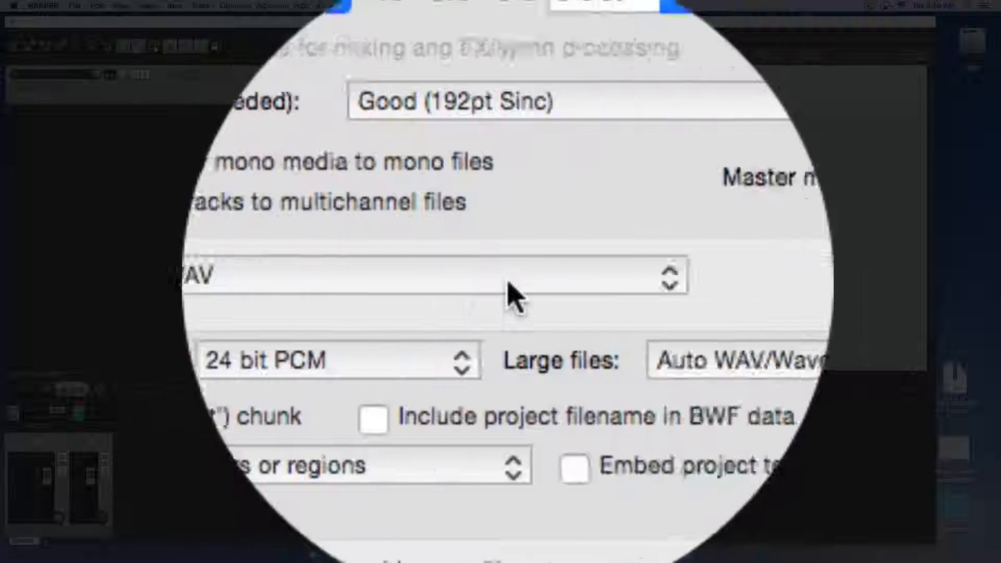
left_click(545, 281)
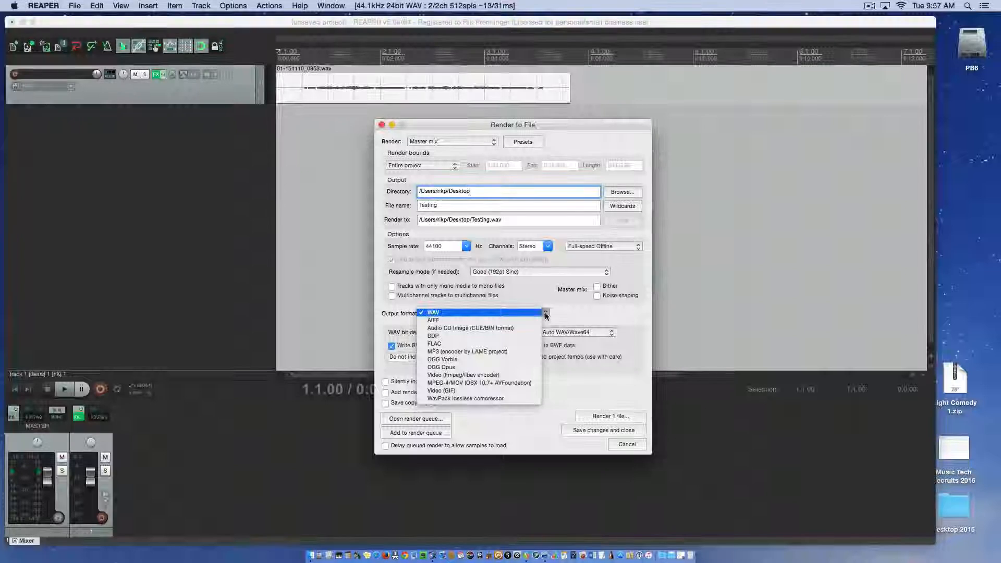
left_click(578, 316)
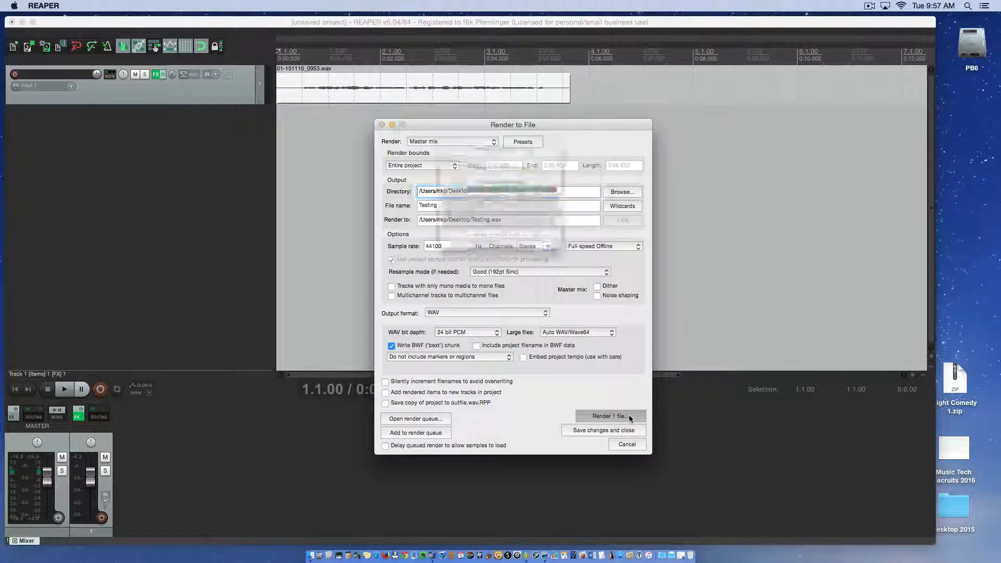
left_click(629, 416)
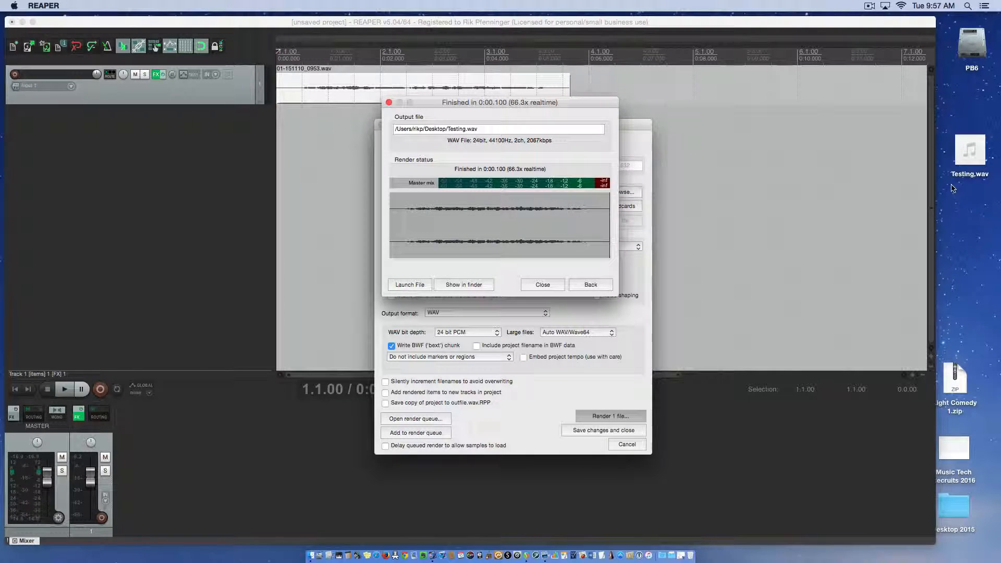
mouse_move(962, 165)
left_click(540, 285)
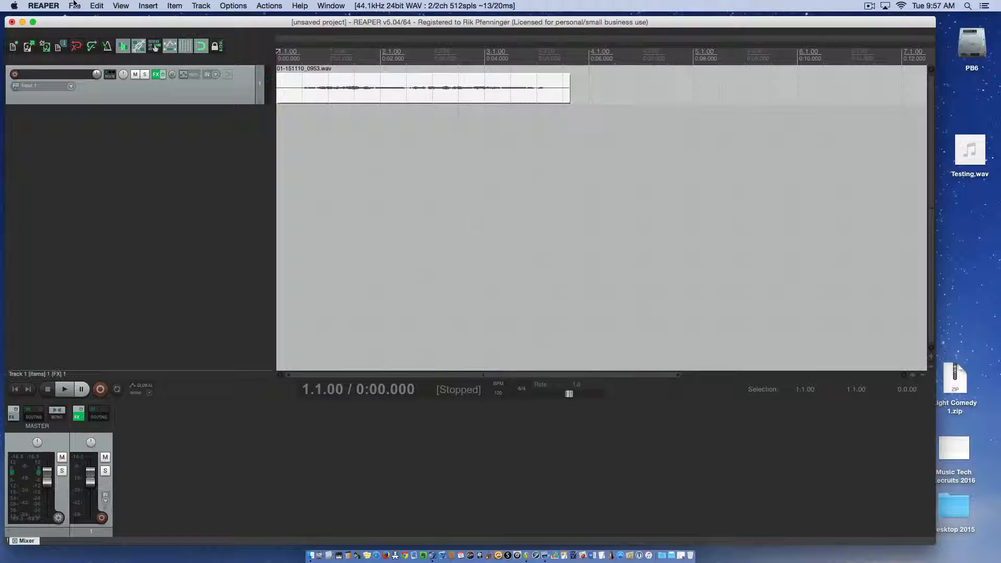
Minimize REAPER, preview the rendered Testing.wav on the desktop, and restore the REAPER project window.
left_click(22, 21)
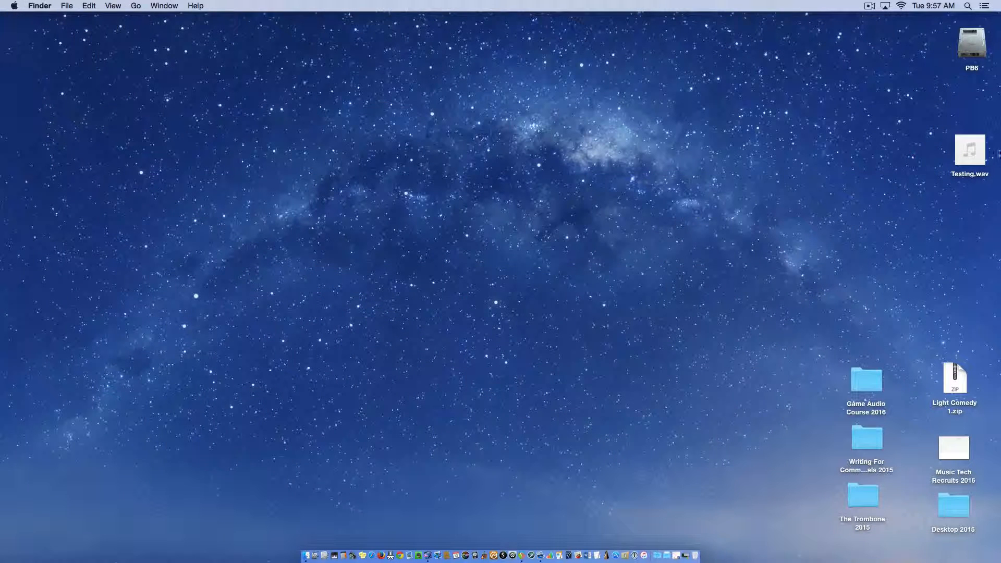
mouse_move(970, 150)
left_click(970, 150)
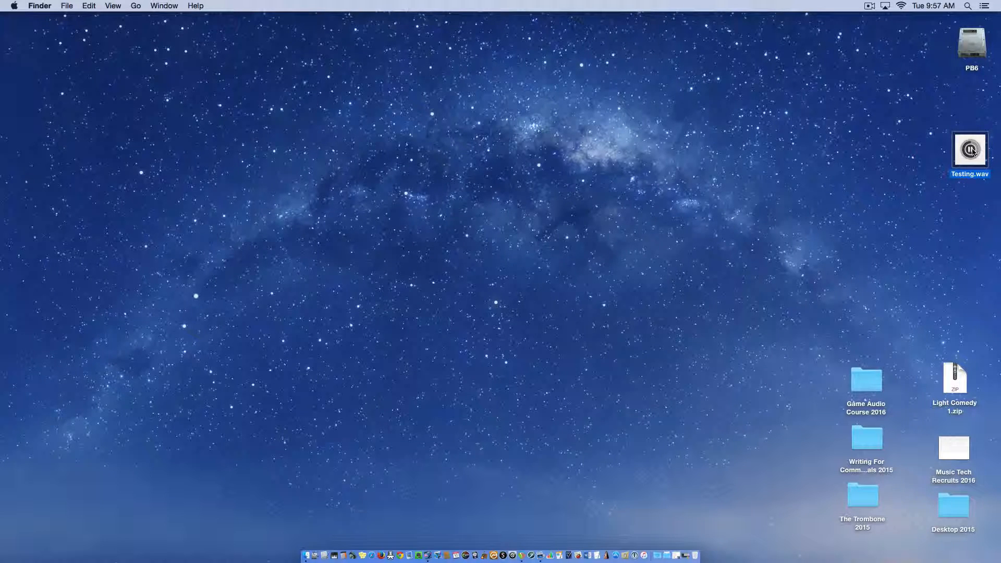
left_click(870, 175)
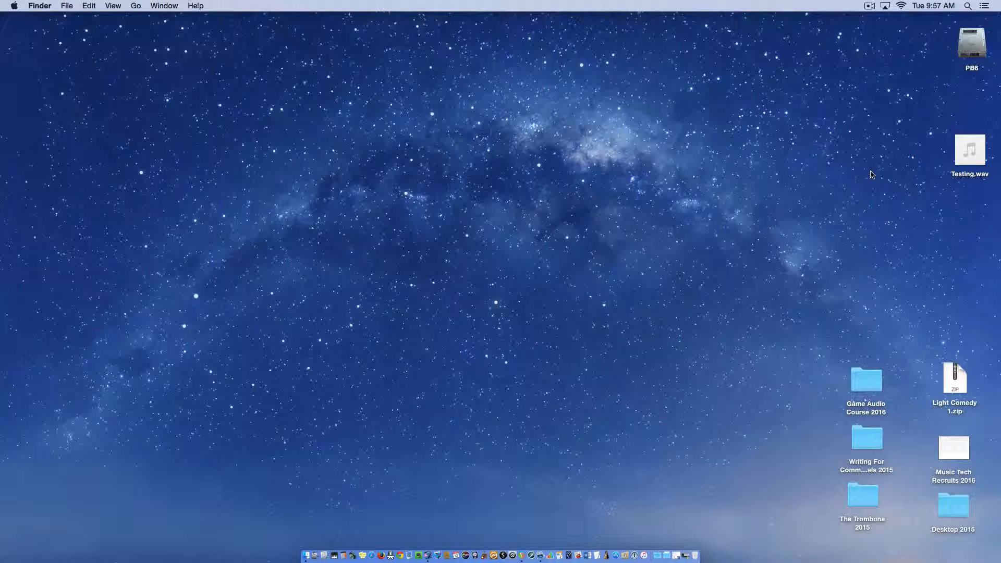
left_click(685, 553)
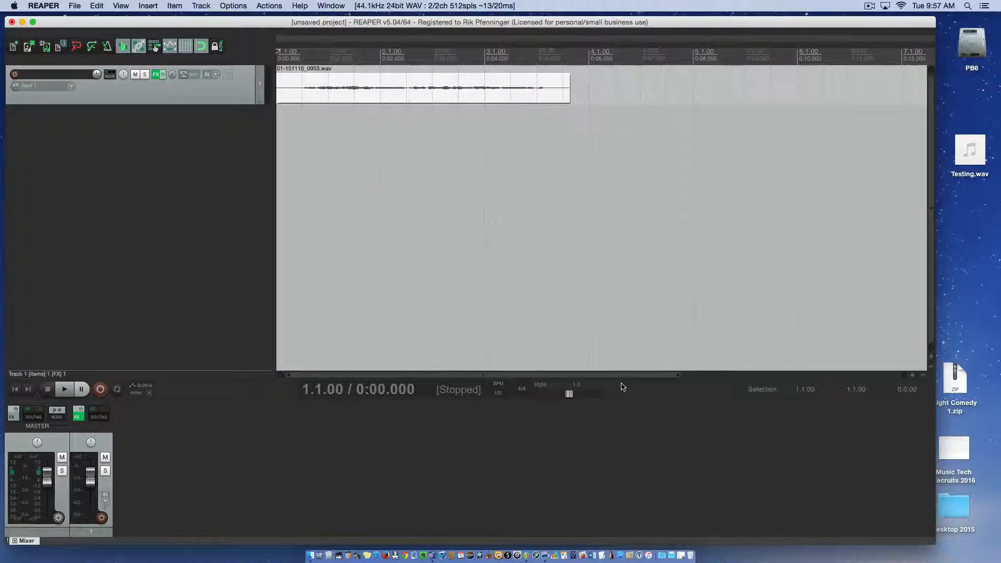